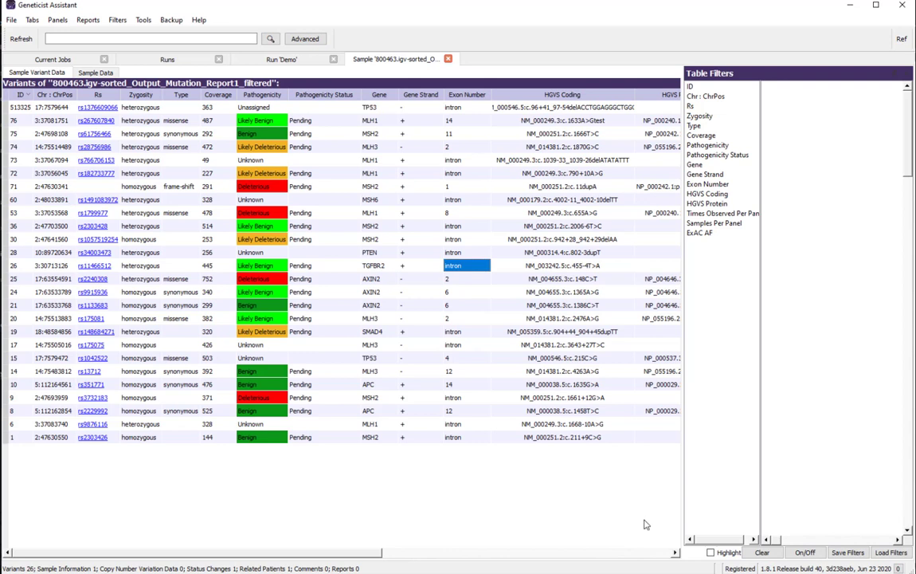
Step: Show the Variant Frequency column in the sample's variant table
{"action": "right_click", "coordinate": [415, 318]}
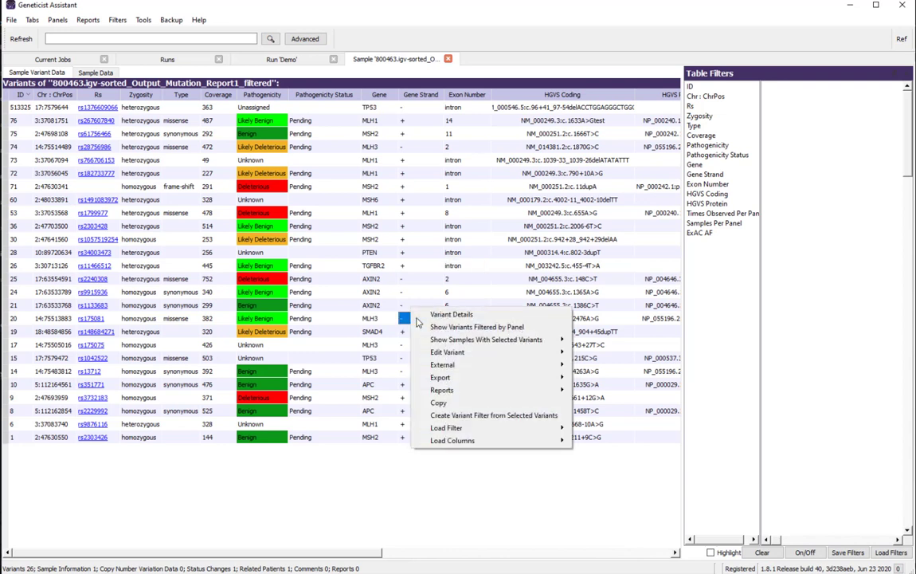
{"action": "mouse_move", "coordinate": [538, 441]}
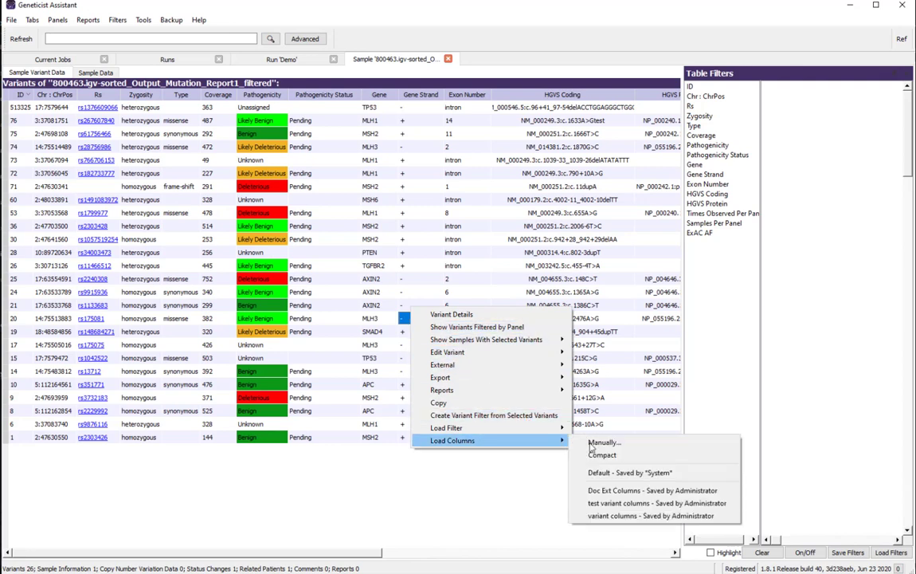
{"action": "left_click", "coordinate": [636, 444]}
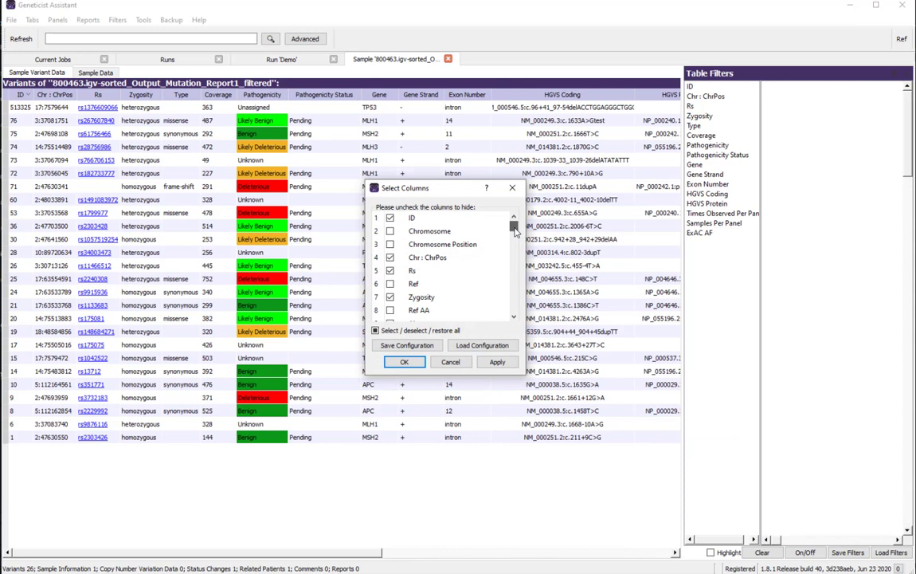
{"action": "left_click_drag", "start_coordinate": [515, 229], "coordinate": [515, 238]}
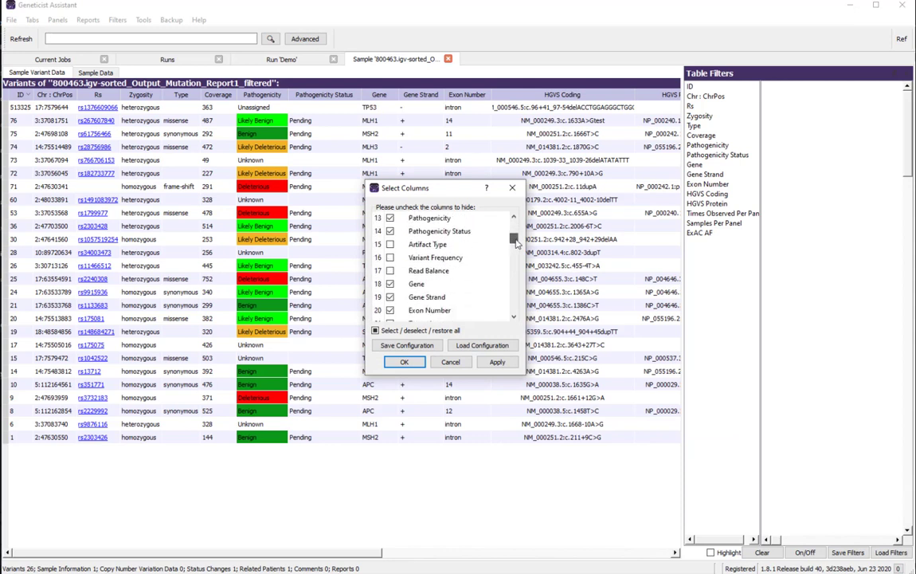
{"action": "left_click", "coordinate": [389, 258]}
{"action": "left_click", "coordinate": [412, 363]}
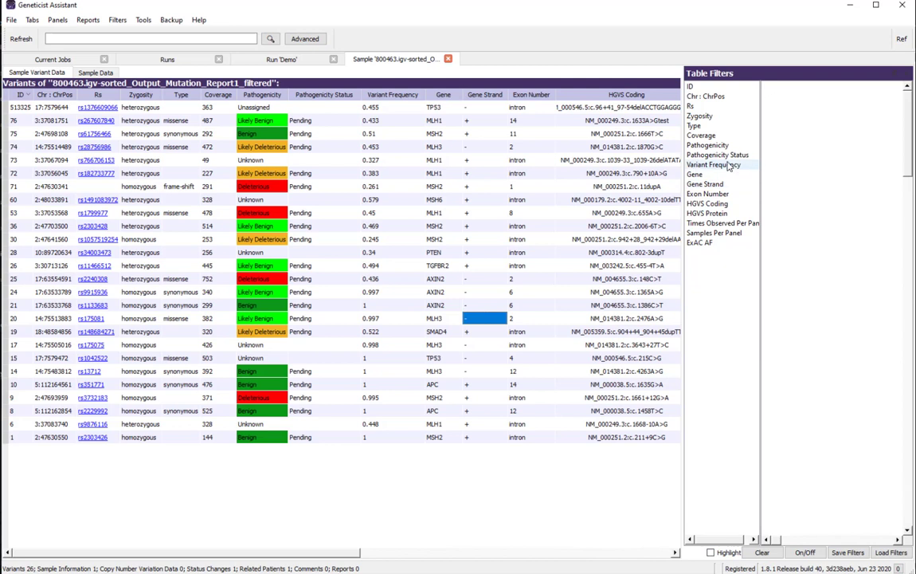
Step: Add a table filter that keeps variants with Variant Frequency <= 0.8
{"action": "left_click_drag", "start_coordinate": [728, 165], "coordinate": [785, 127]}
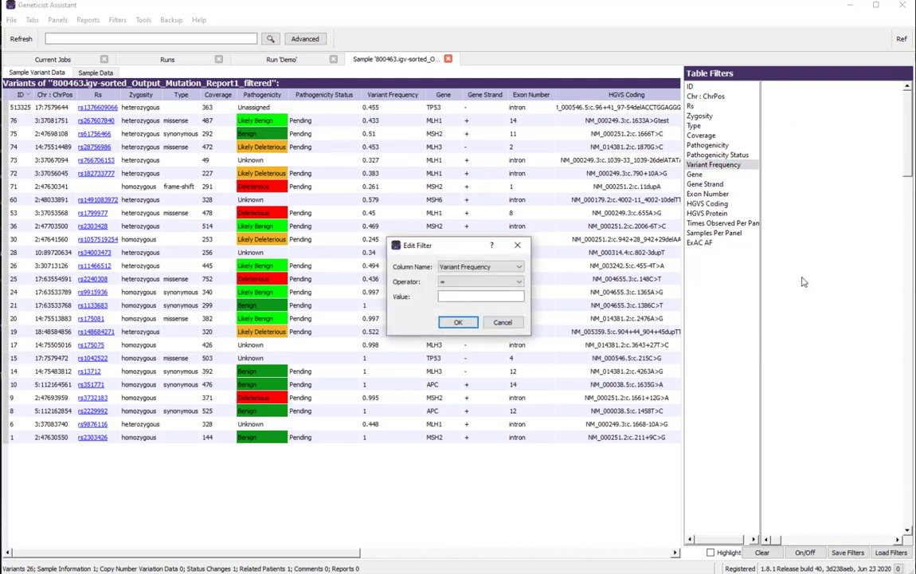
{"action": "left_click", "coordinate": [519, 282]}
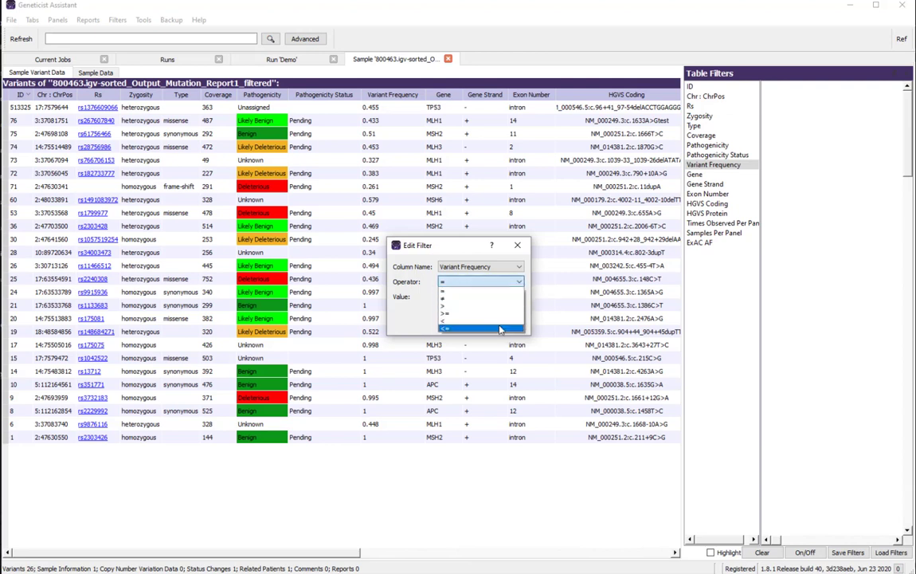
{"action": "left_click", "coordinate": [501, 329]}
{"action": "left_click", "coordinate": [496, 297]}
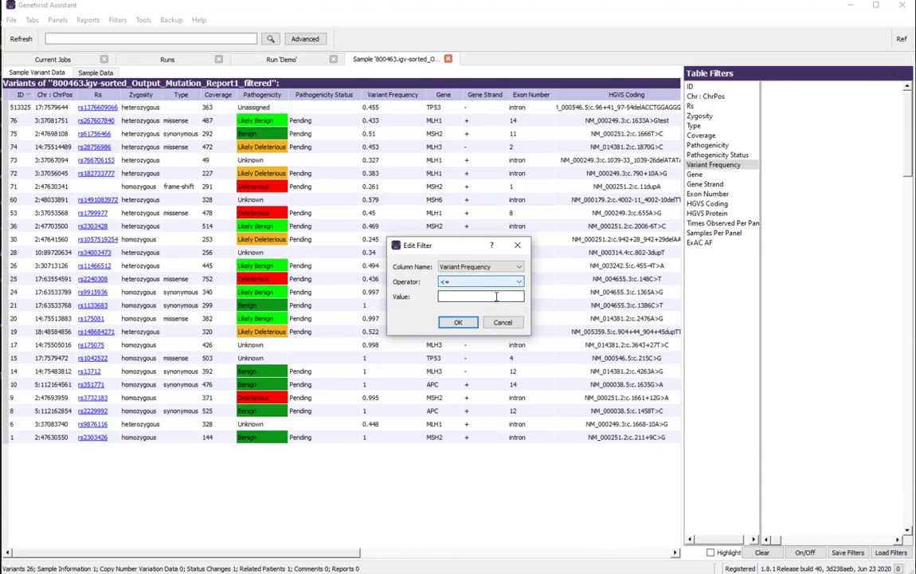
{"action": "type", "text": "0.8"}
{"action": "left_click", "coordinate": [459, 322]}
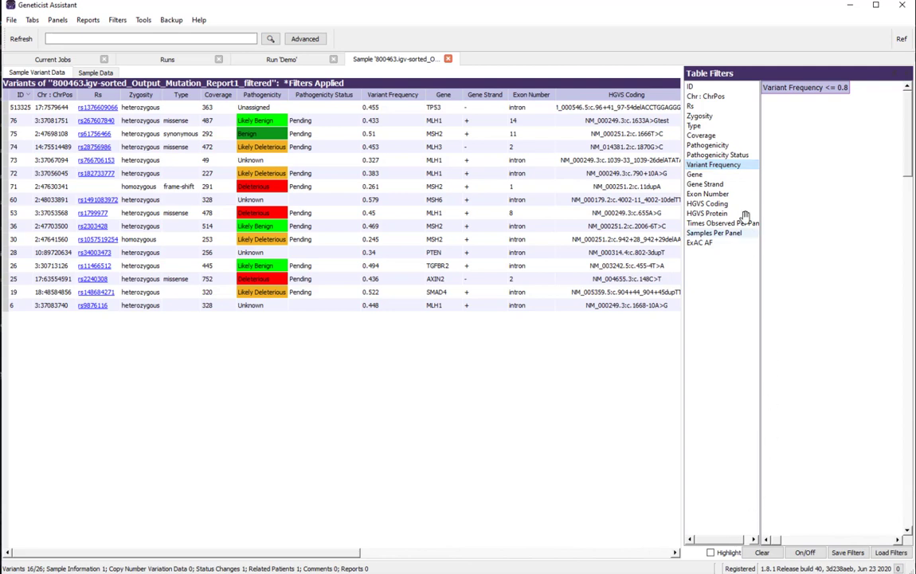
Step: Add a separate Coverage < 300 table filter below the Variant Frequency filter
{"action": "left_click", "coordinate": [730, 136]}
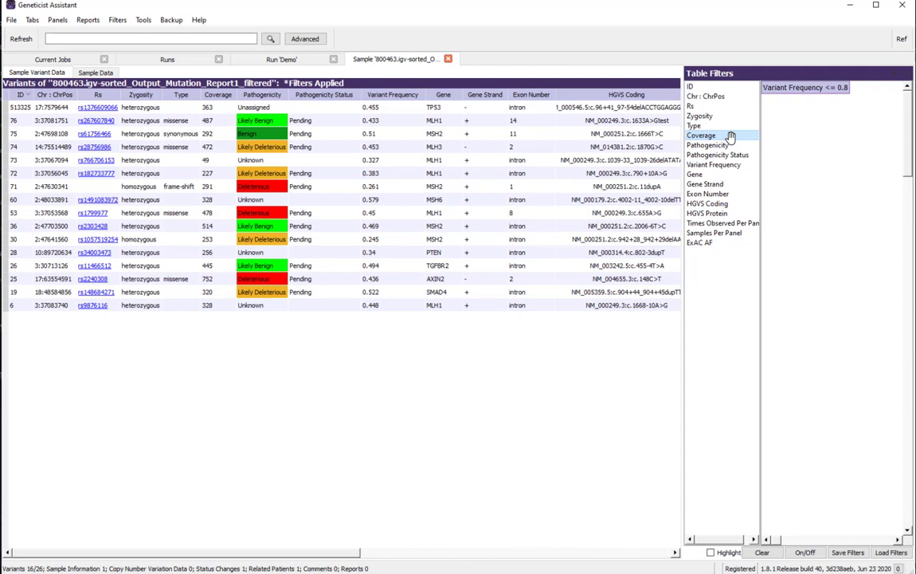
{"action": "mouse_move", "coordinate": [730, 137]}
{"action": "left_mouse_down"}
{"action": "mouse_move", "coordinate": [750, 142]}
{"action": "mouse_move", "coordinate": [763, 130]}
{"action": "mouse_move", "coordinate": [782, 89]}
{"action": "mouse_move", "coordinate": [717, 136]}
{"action": "left_mouse_up"}
{"action": "left_click_drag", "start_coordinate": [717, 137], "coordinate": [782, 142]}
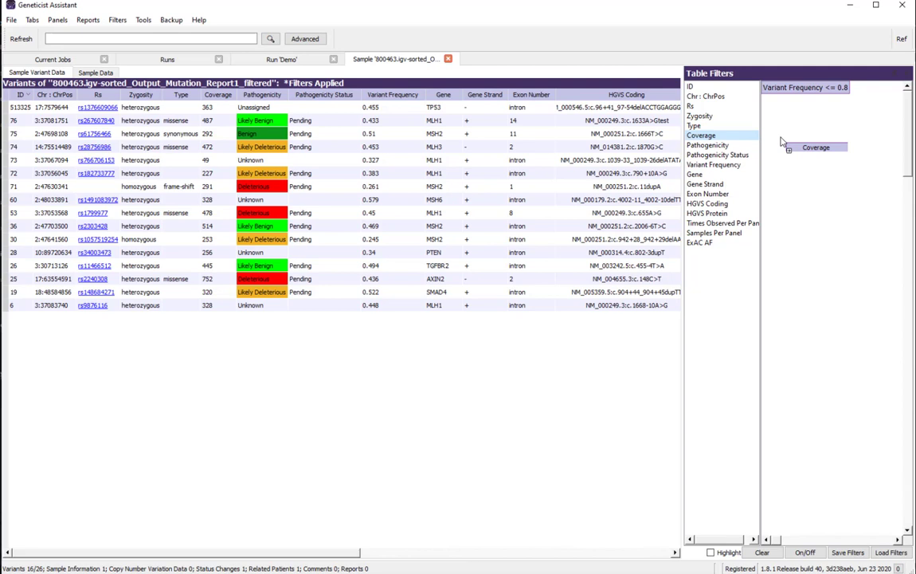
{"action": "left_click_drag", "start_coordinate": [782, 142], "coordinate": [785, 145]}
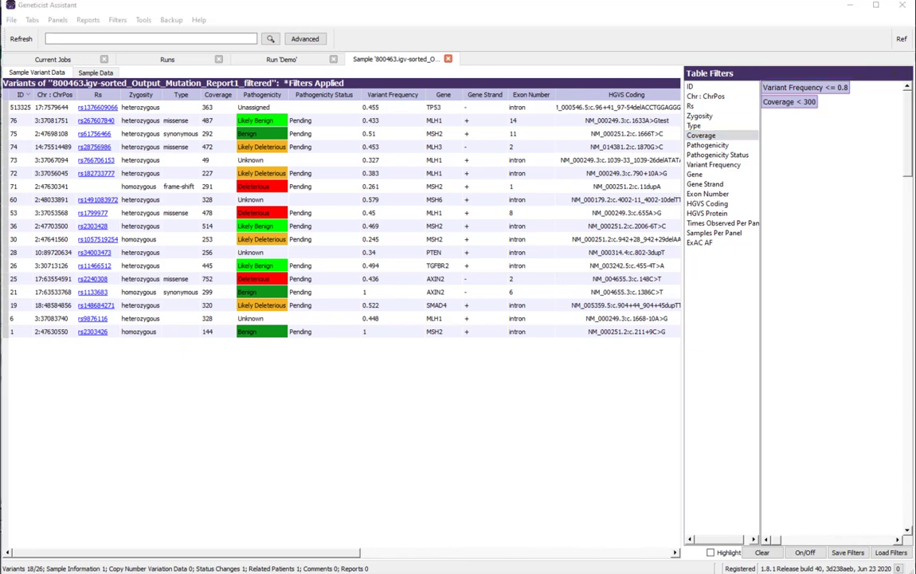
Step: Try to set up a Gene filter whose genes are loaded by the phenotype Cardiomyopathy
{"action": "left_click", "coordinate": [701, 175]}
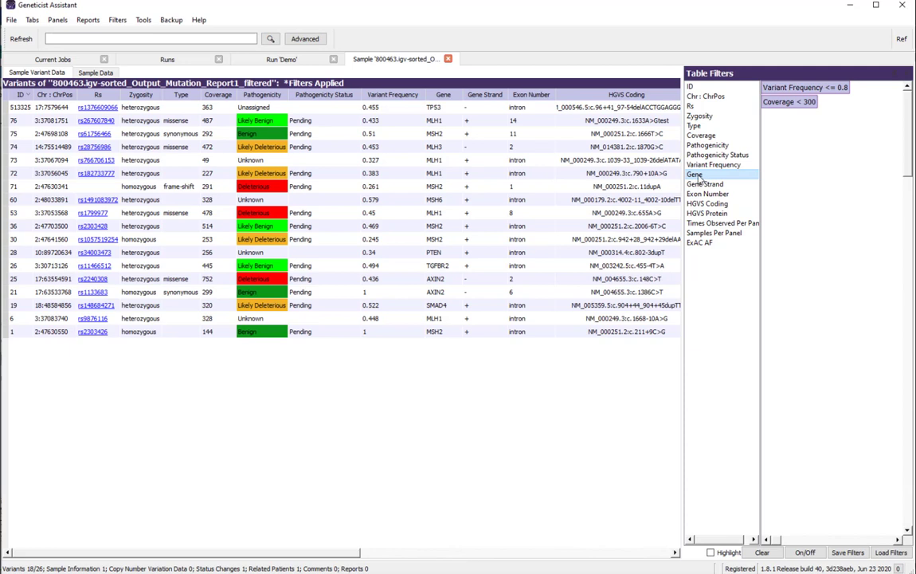
{"action": "left_click_drag", "start_coordinate": [703, 176], "coordinate": [801, 183]}
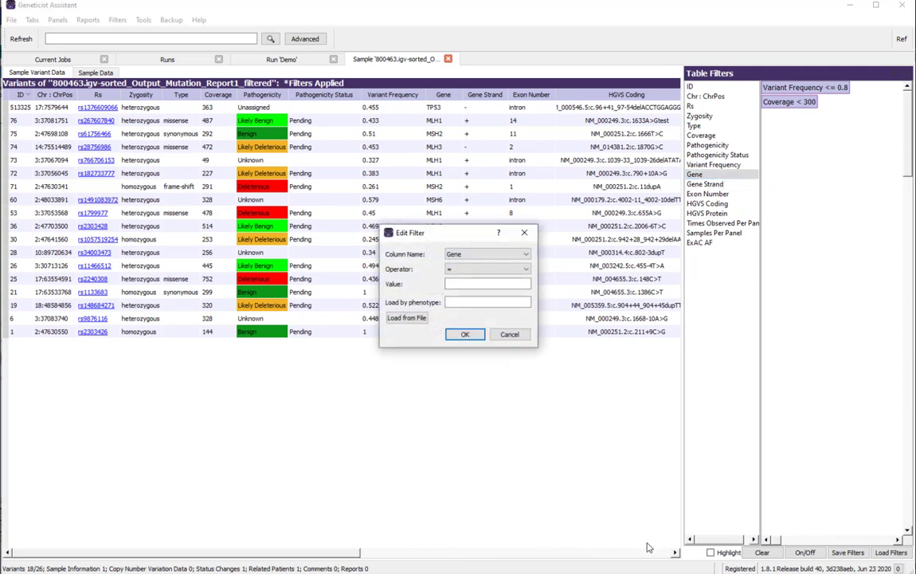
{"action": "left_click", "coordinate": [398, 319]}
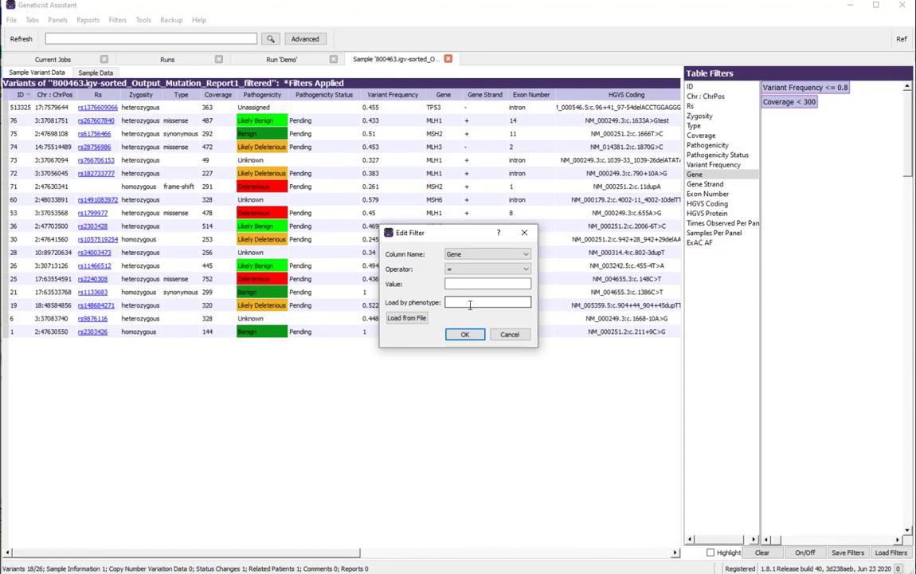
{"action": "left_click", "coordinate": [470, 303]}
{"action": "type", "text": "ca"}
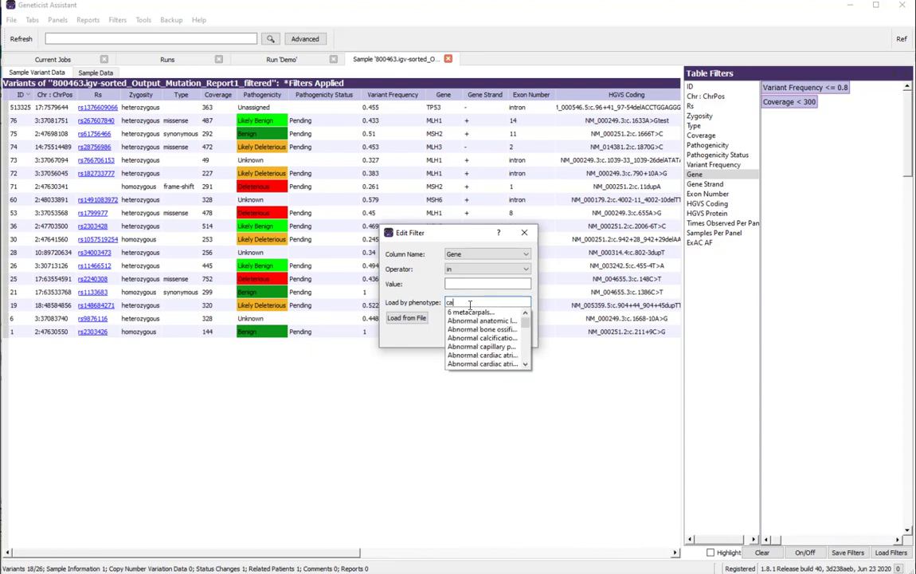
{"action": "type", "text": "rdiomy"}
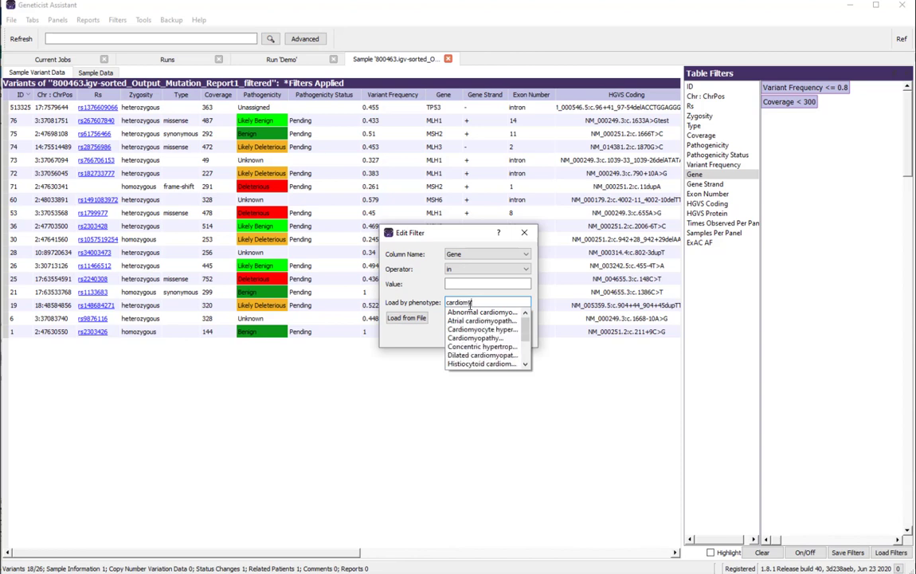
{"action": "left_click", "coordinate": [482, 338]}
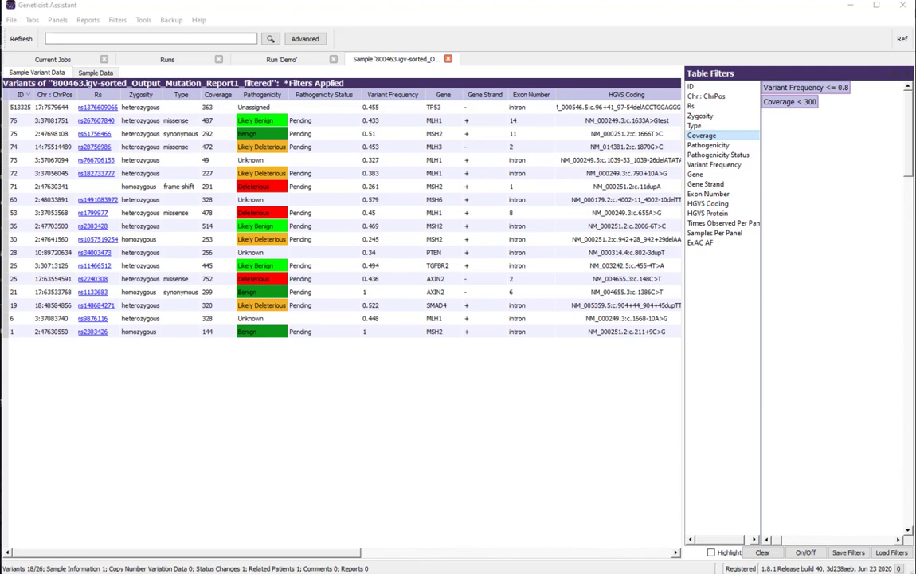
Step: Save the current table filters as a template named Variant Filter
{"action": "left_click", "coordinate": [848, 553]}
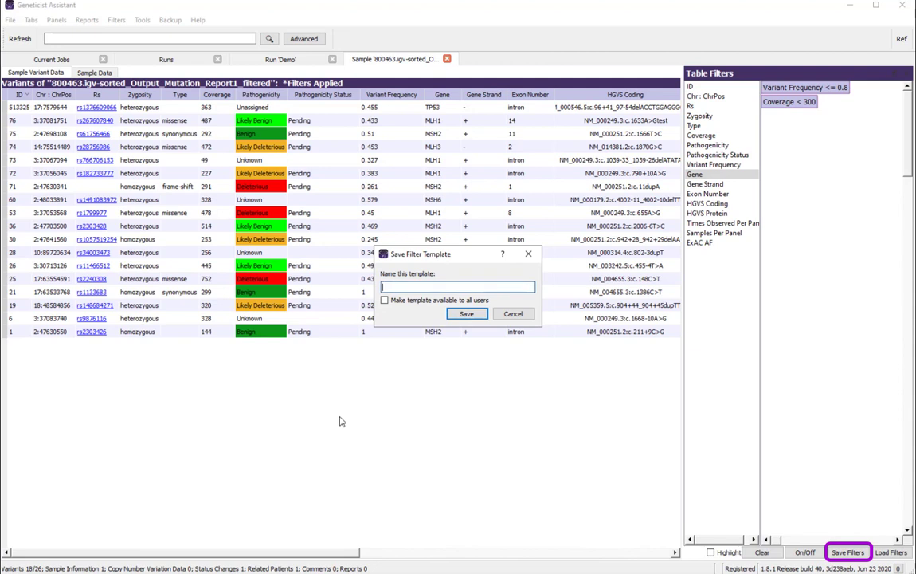
{"action": "type", "text": "Variant "}
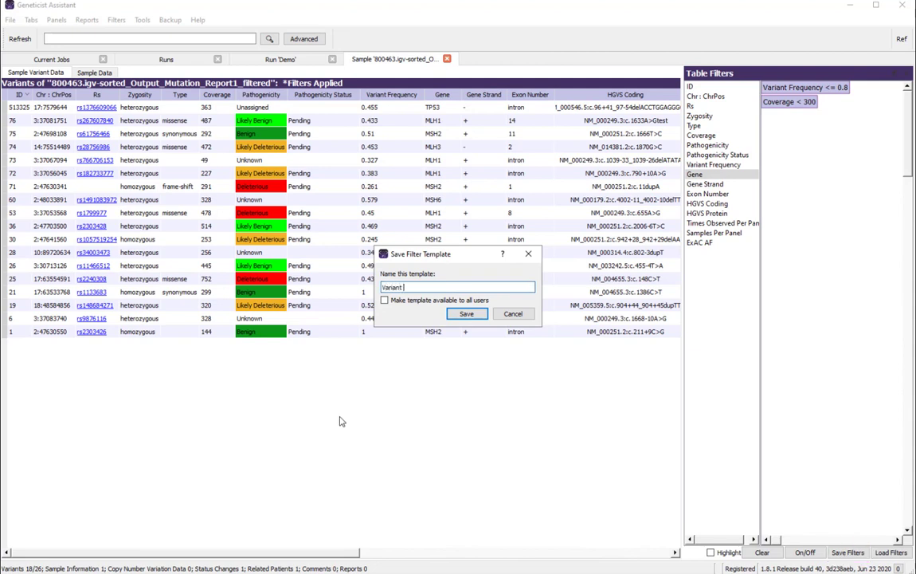
{"action": "type", "text": "Filter"}
{"action": "left_click", "coordinate": [466, 315]}
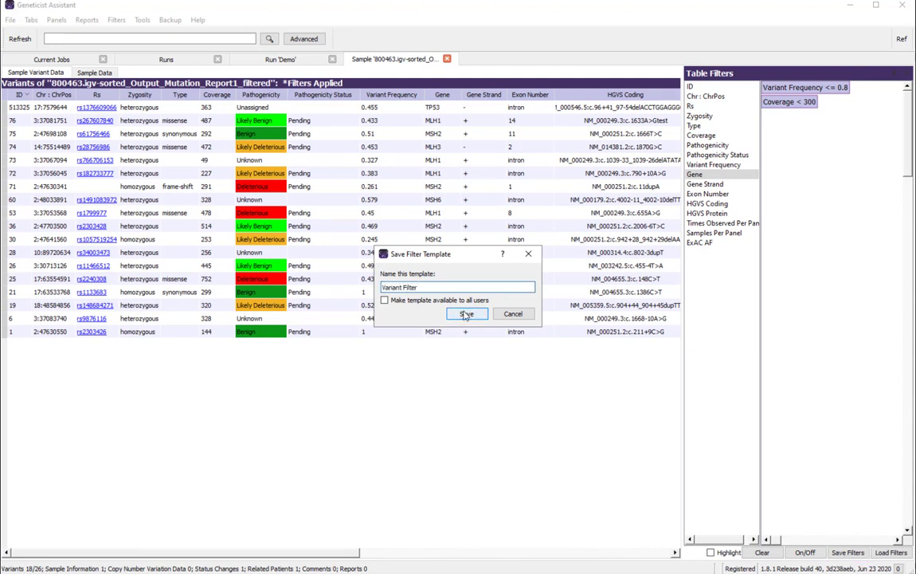
Step: Load the saved Variant Filter template onto the sample's variant table
{"action": "left_click", "coordinate": [876, 555]}
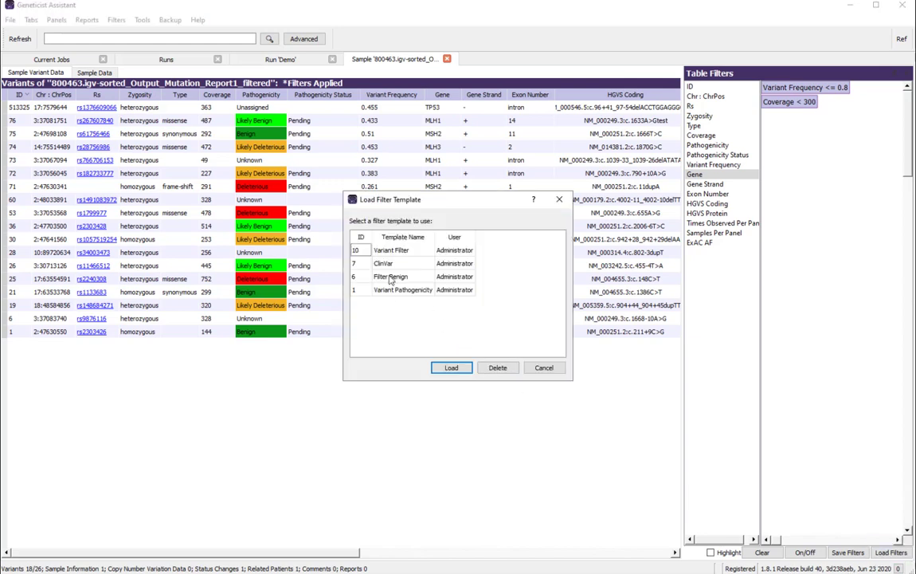
{"action": "left_click", "coordinate": [388, 251]}
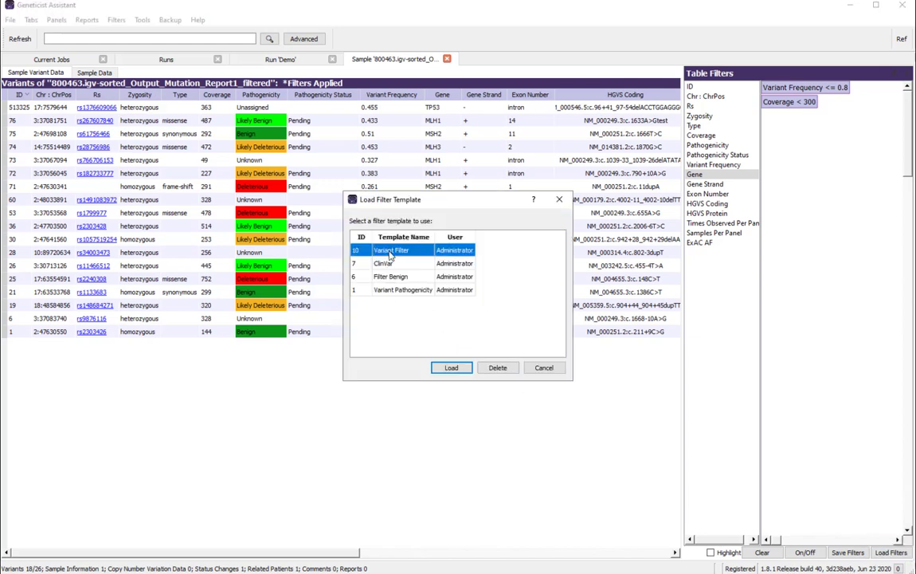
{"action": "double_click", "coordinate": [388, 251]}
{"action": "left_click", "coordinate": [141, 212]}
{"action": "right_click", "coordinate": [149, 207]}
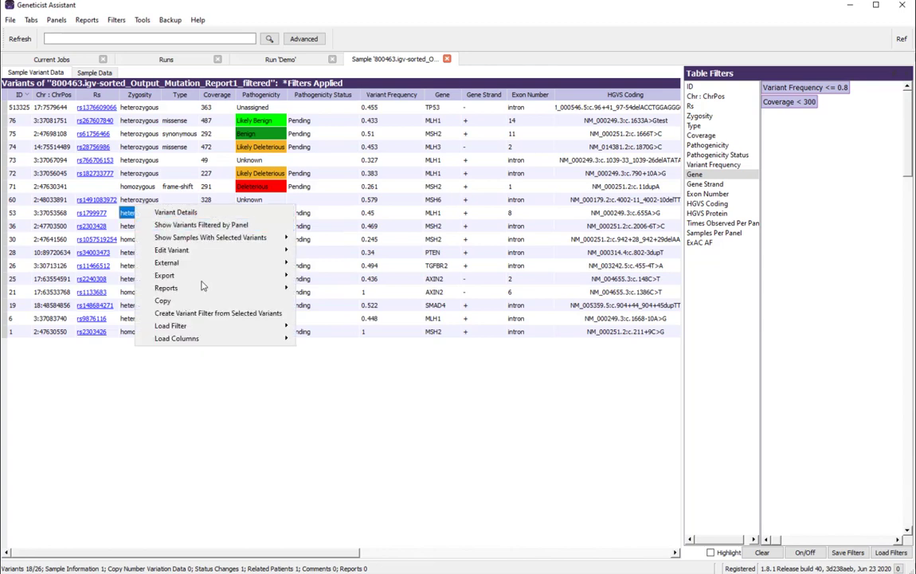
{"action": "mouse_move", "coordinate": [231, 326]}
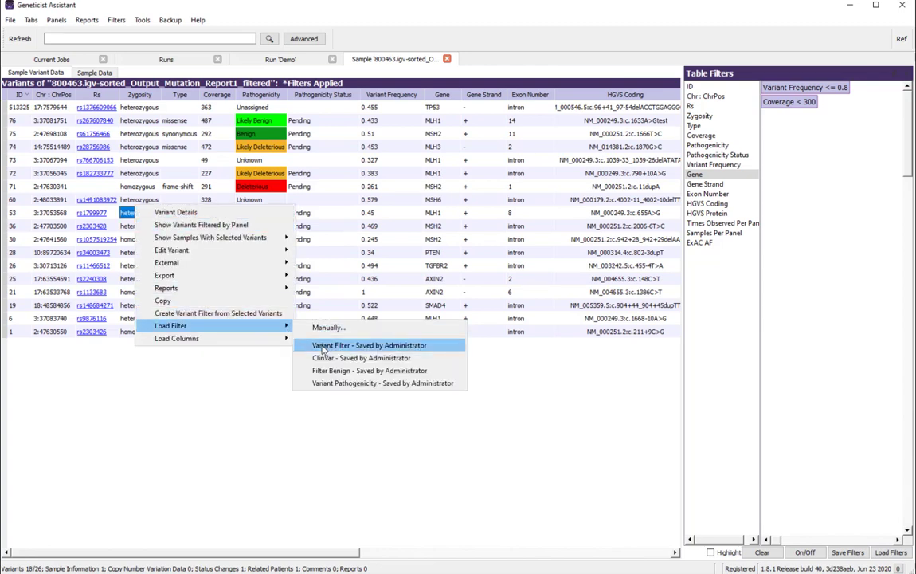
{"action": "left_click", "coordinate": [323, 346]}
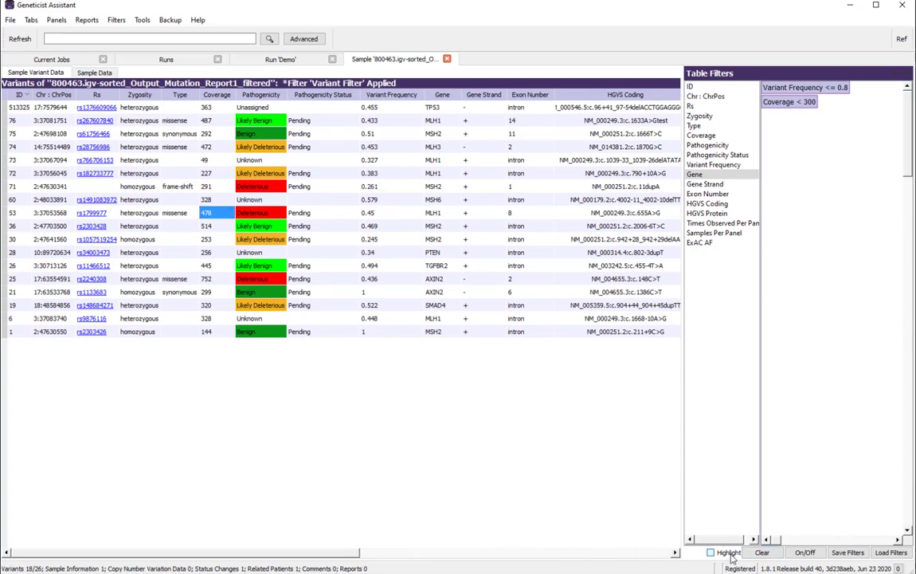
Step: Switch highlighting of the filter-matching variants on and off again, and toggle the table filters
{"action": "left_click", "coordinate": [727, 553]}
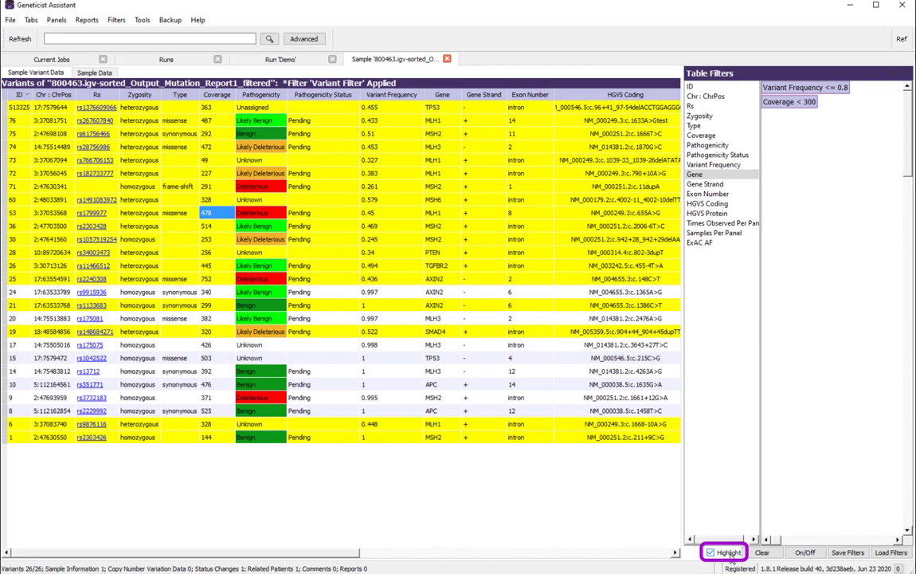
{"action": "left_click", "coordinate": [729, 555]}
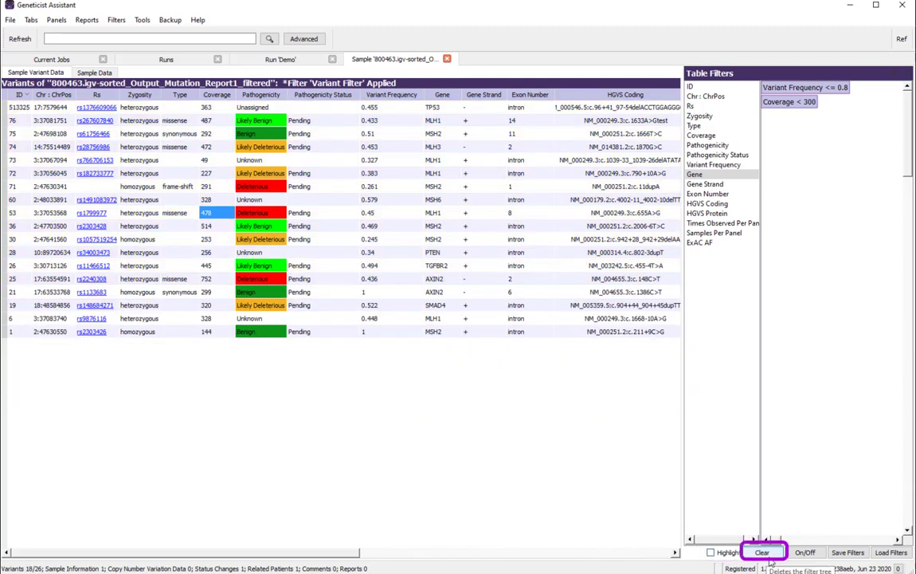
{"action": "left_click", "coordinate": [769, 555]}
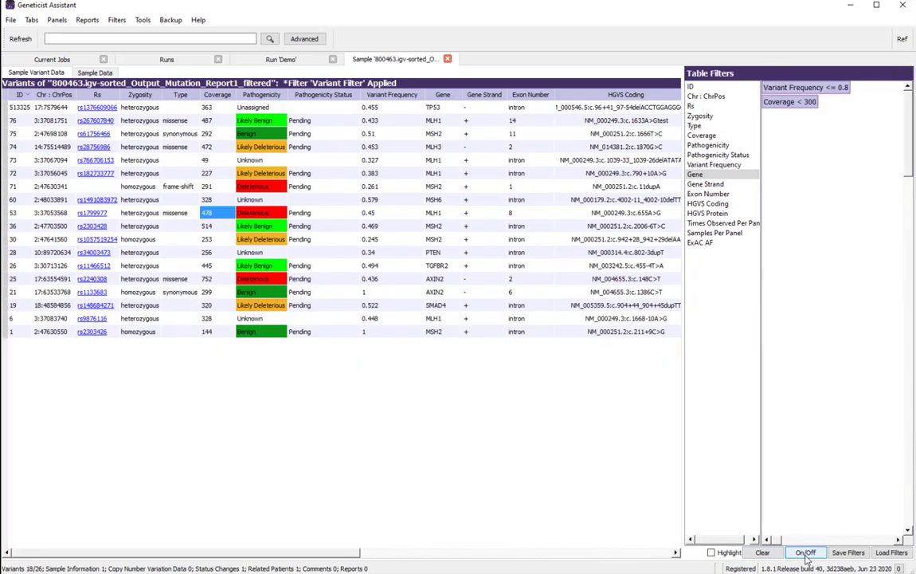
{"action": "left_click", "coordinate": [807, 556]}
{"action": "left_click", "coordinate": [807, 553]}
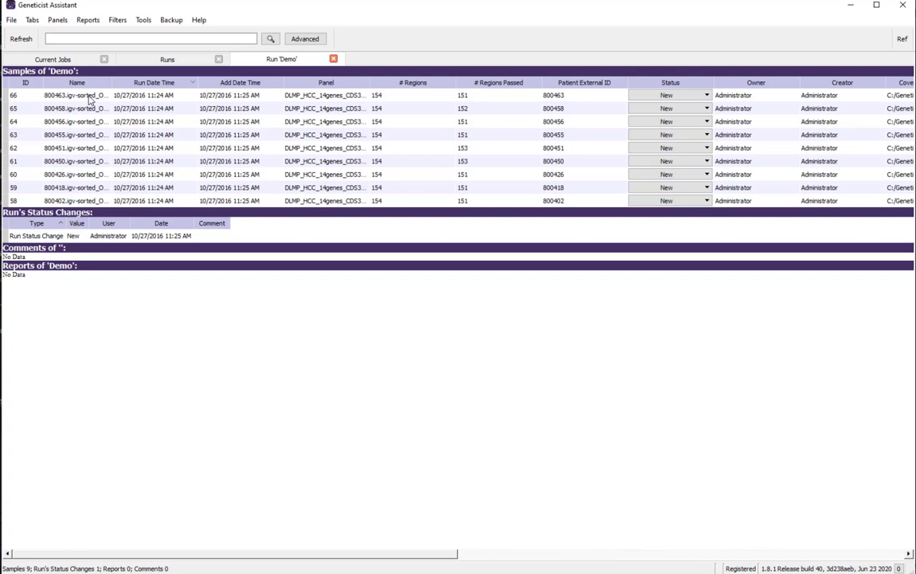
Step: View the saved filter templates available for opening the Demo run's first sample, and those for its first two samples together
{"action": "right_click", "coordinate": [89, 96]}
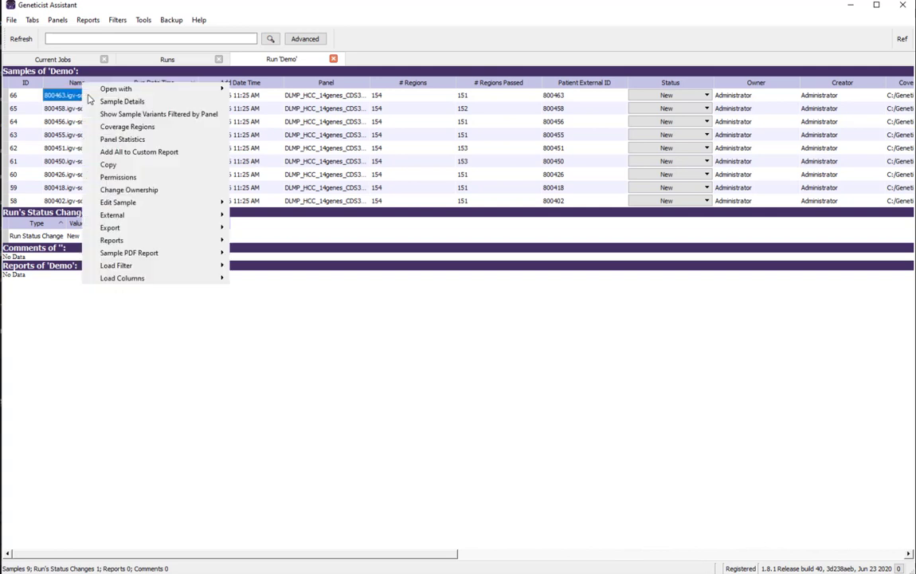
{"action": "mouse_move", "coordinate": [152, 92]}
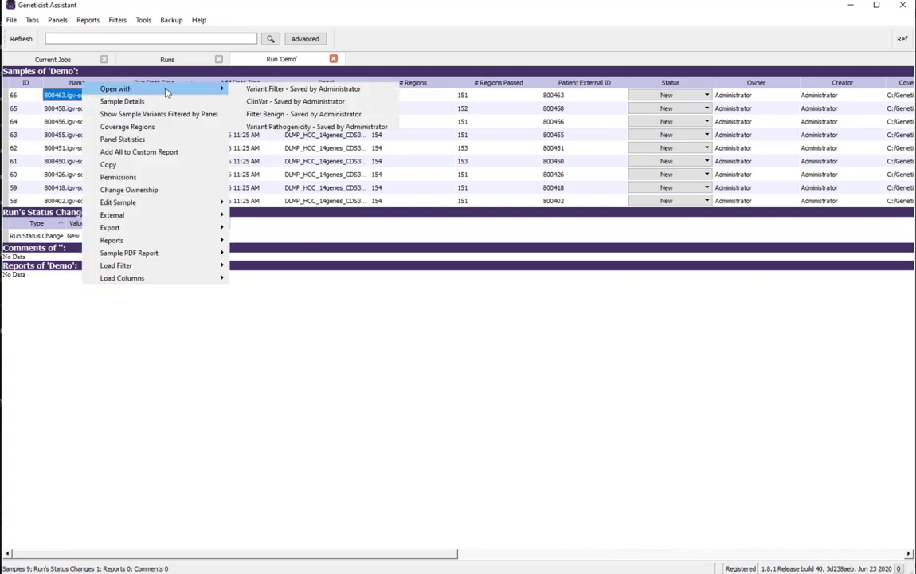
{"action": "left_click_drag", "start_coordinate": [54, 97], "coordinate": [50, 112]}
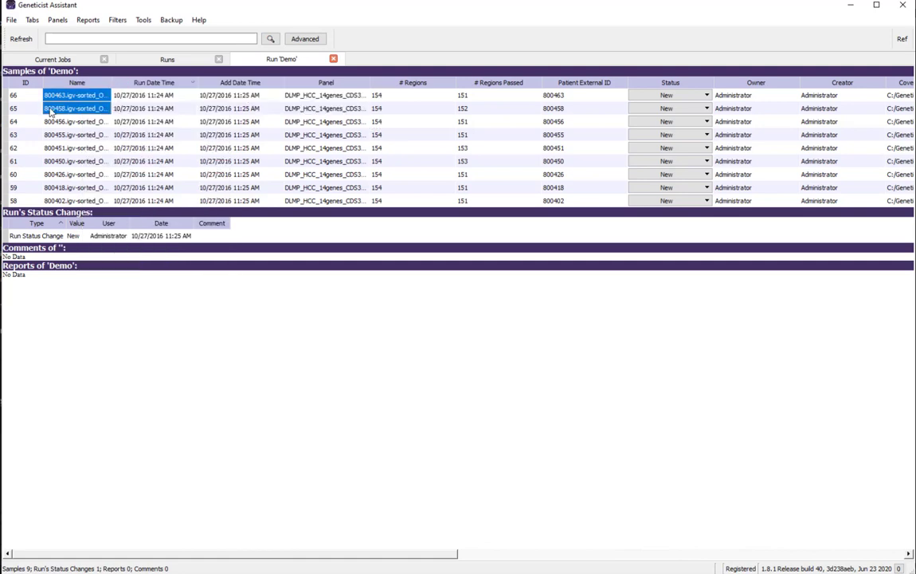
{"action": "right_click", "coordinate": [50, 112]}
{"action": "mouse_move", "coordinate": [119, 99]}
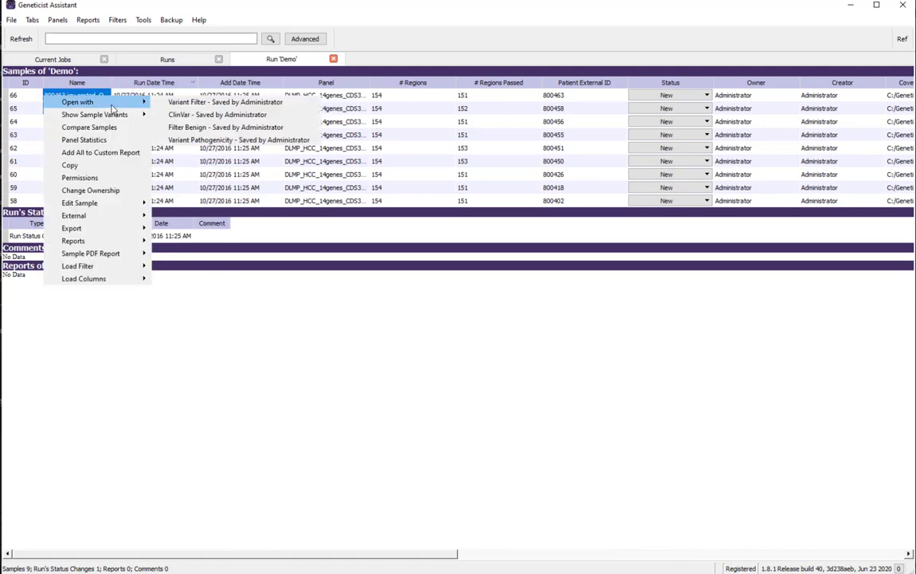
{"action": "left_click", "coordinate": [161, 99]}
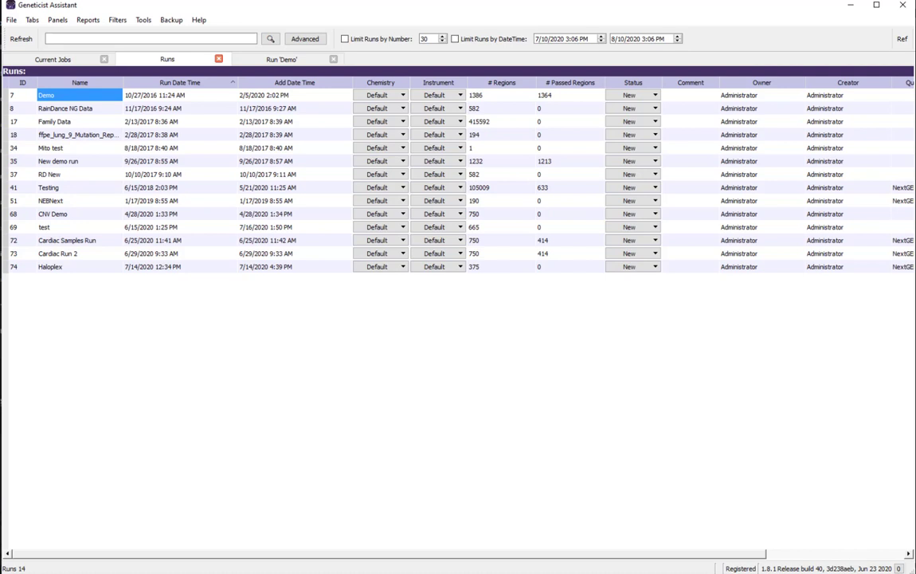
Step: Start a batch variants report for the Demo run from the runs list and apply the saved Variant Filter to it
{"action": "left_click", "coordinate": [285, 62]}
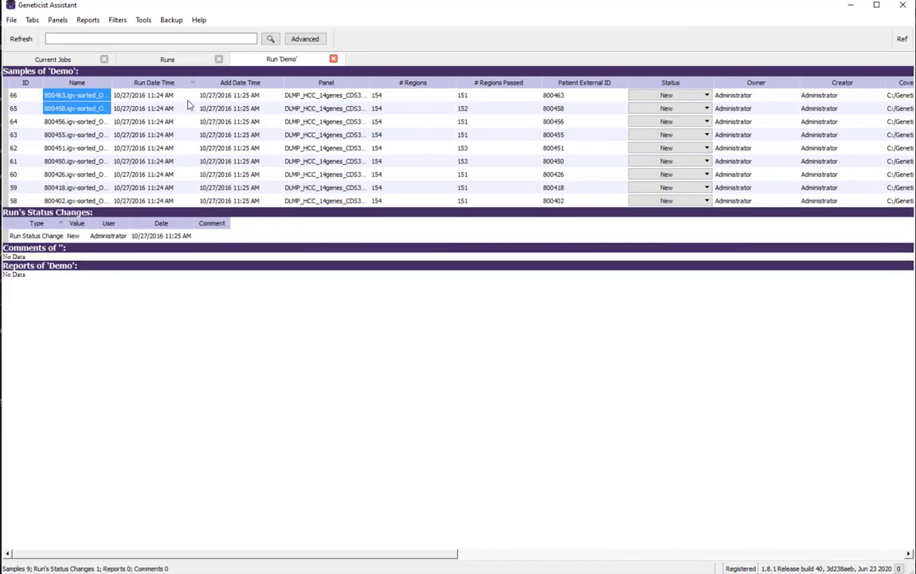
{"action": "left_click", "coordinate": [156, 62]}
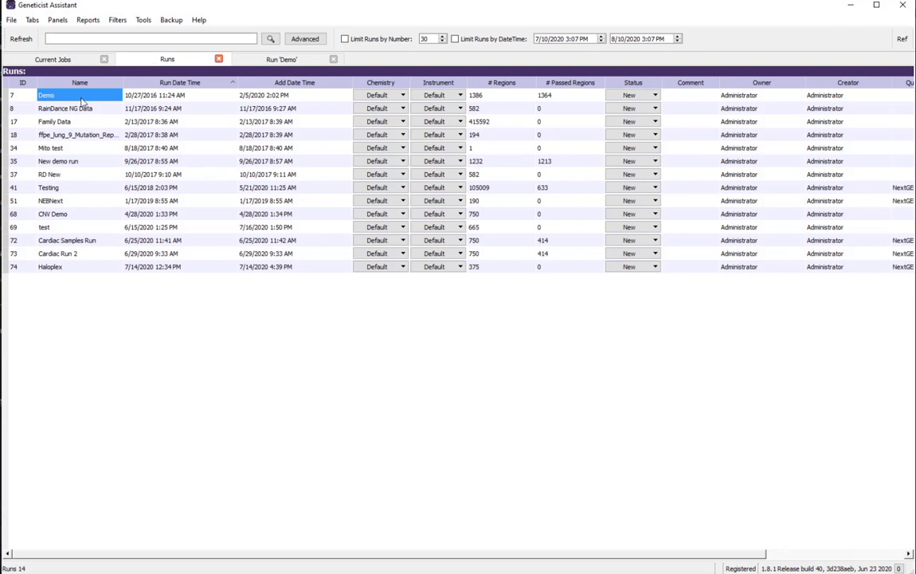
{"action": "right_click", "coordinate": [76, 89]}
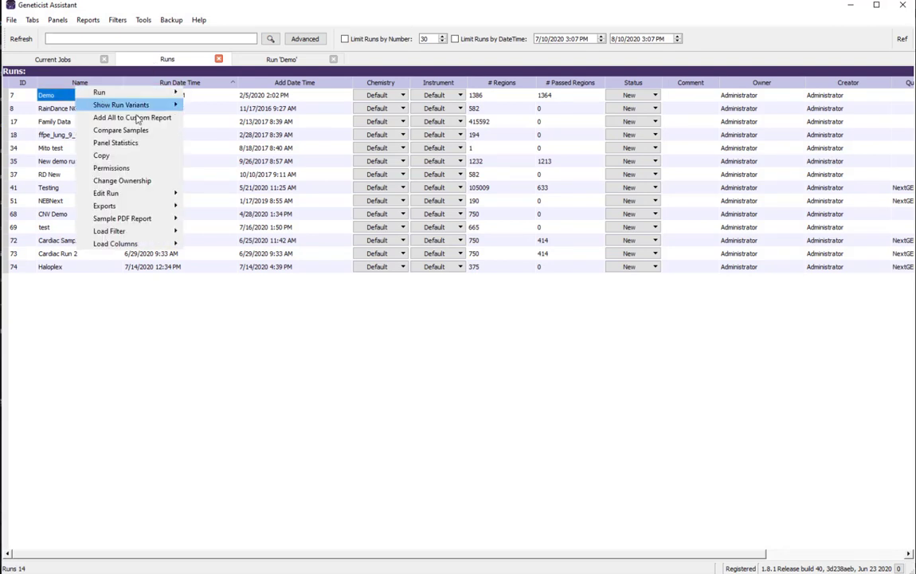
{"action": "mouse_move", "coordinate": [177, 209]}
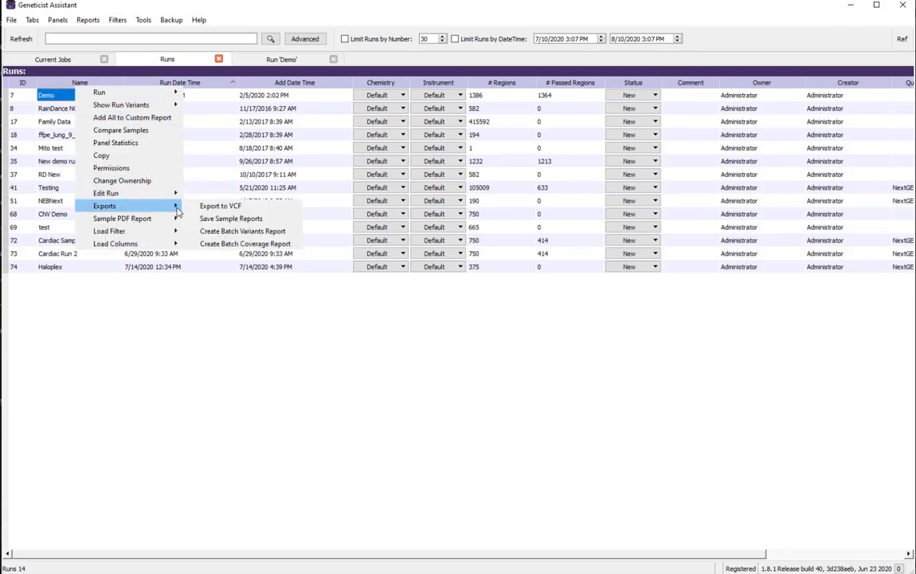
{"action": "left_click", "coordinate": [253, 231]}
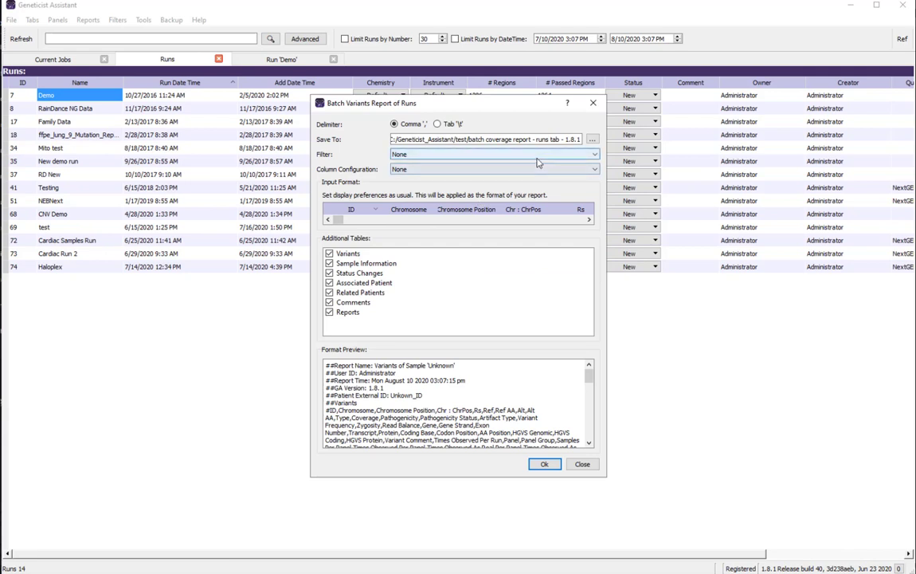
{"action": "left_click", "coordinate": [485, 153]}
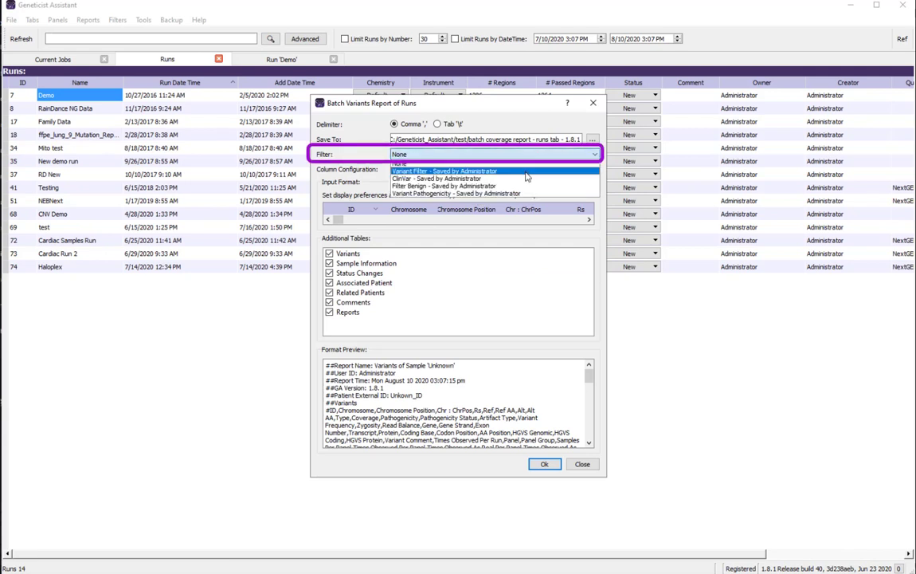
{"action": "left_click", "coordinate": [526, 172]}
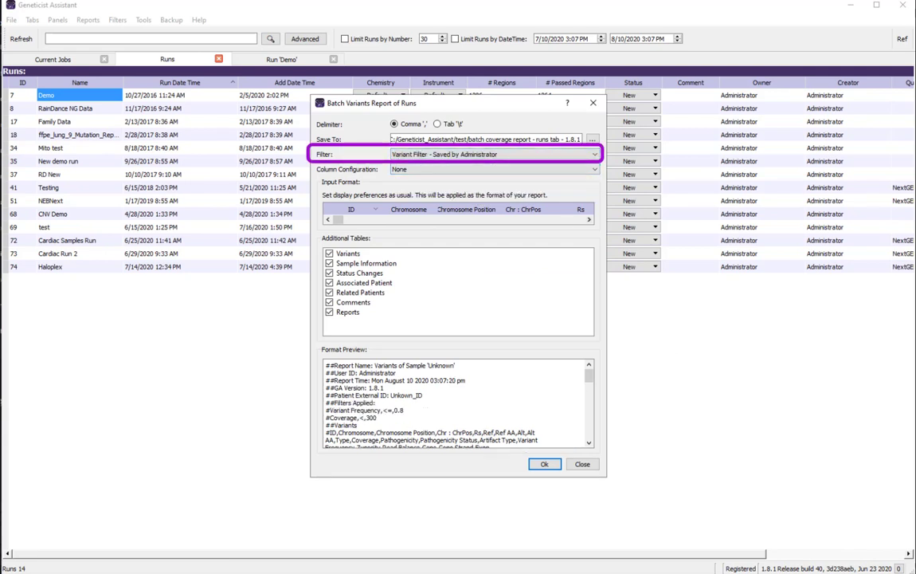